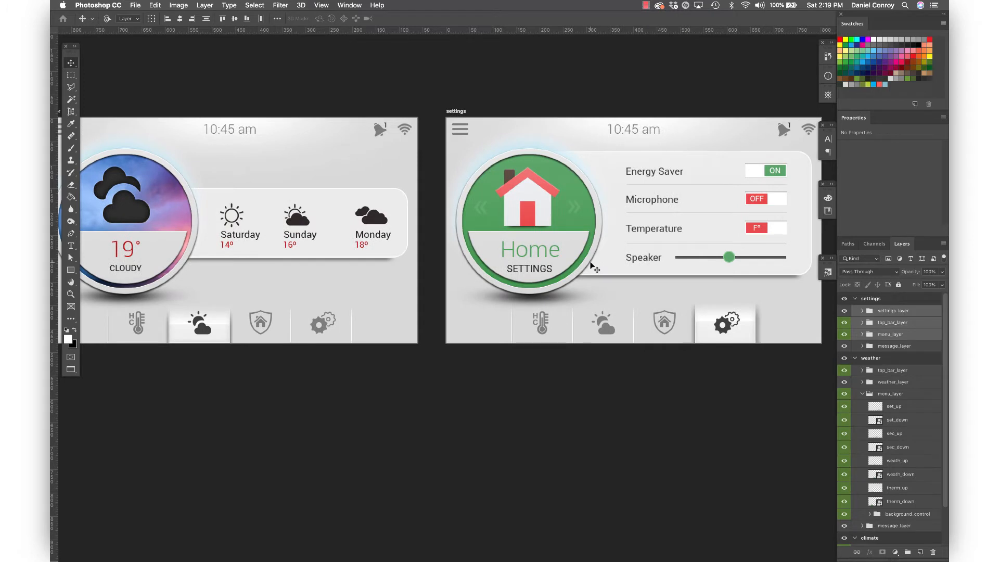
Preview the weather button's pressed state on the settings artboard by temporarily hiding the weath_up layer.
scroll(593, 268, "up", 2)
scroll(594, 268, "right", 5)
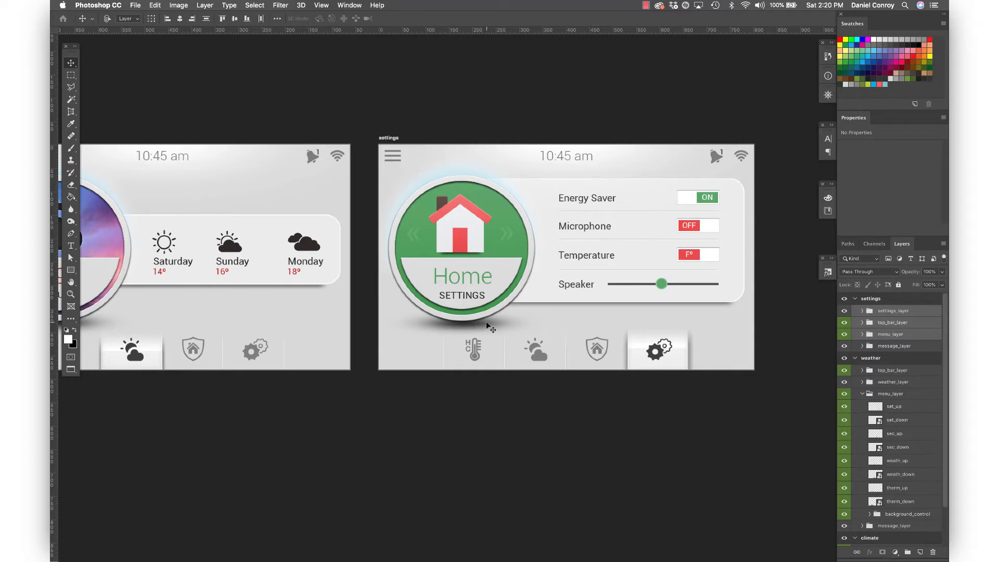
right_click(534, 356)
left_click(544, 359)
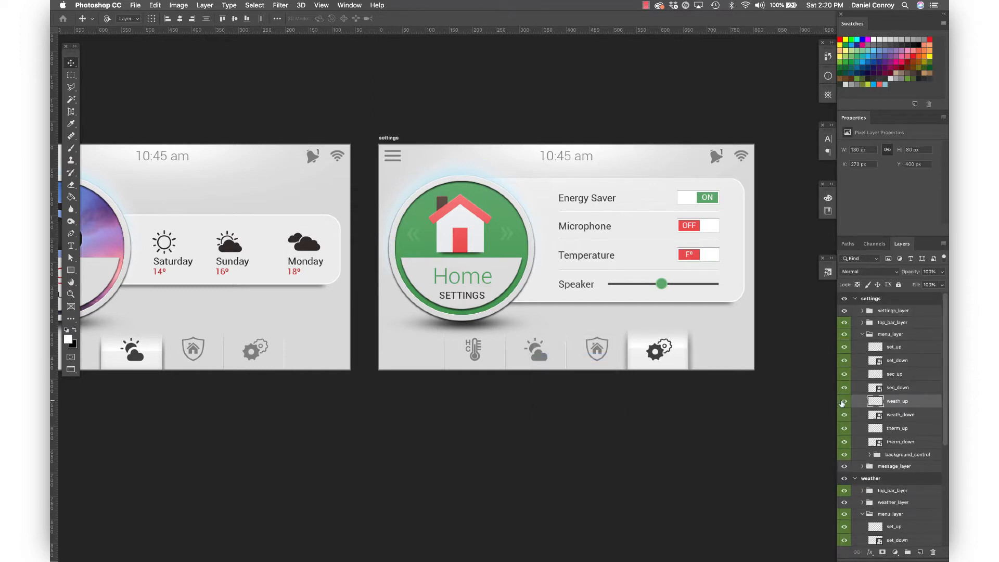
left_click(843, 401)
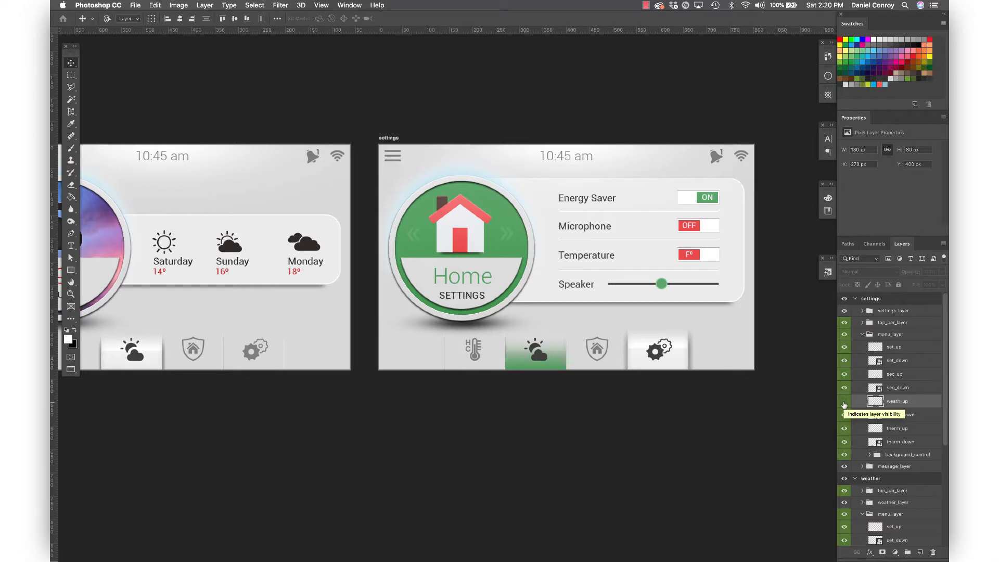
left_click(845, 402)
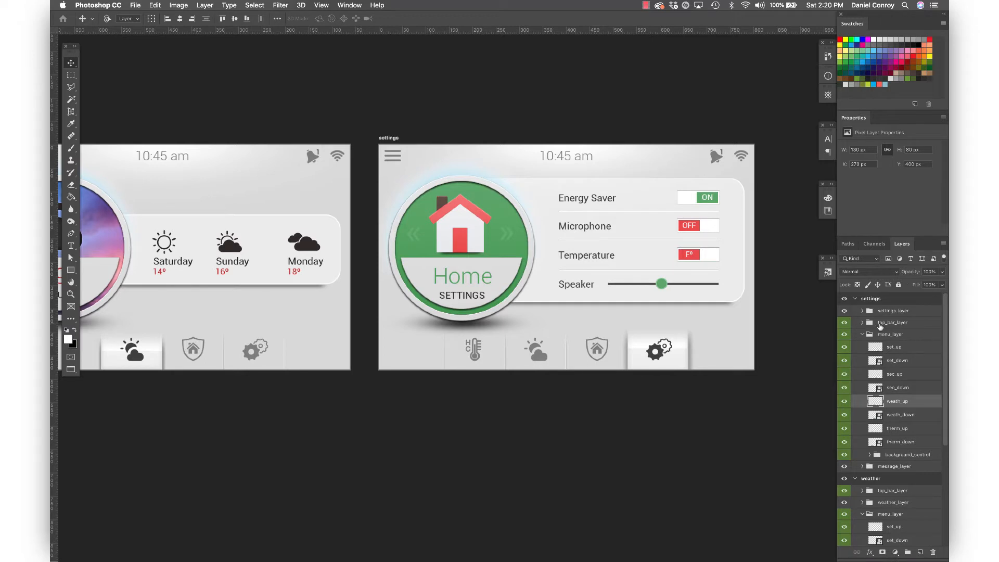
Move the settings_layer, top_bar_layer and menu_layer groups of the settings artboard down to uncover the furnace filter reminder banner.
left_click(863, 334)
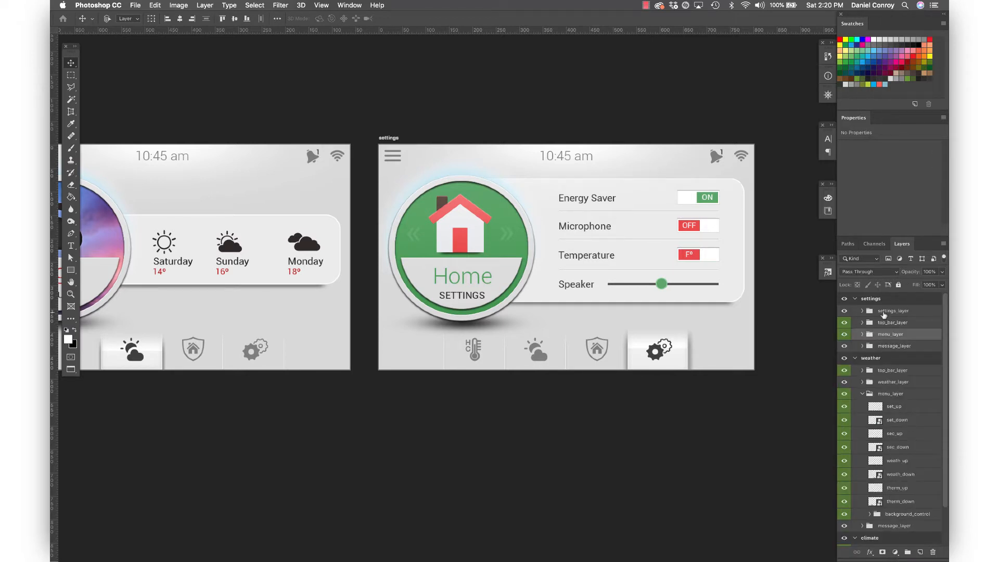
left_click(883, 312)
left_click(886, 334, "shift")
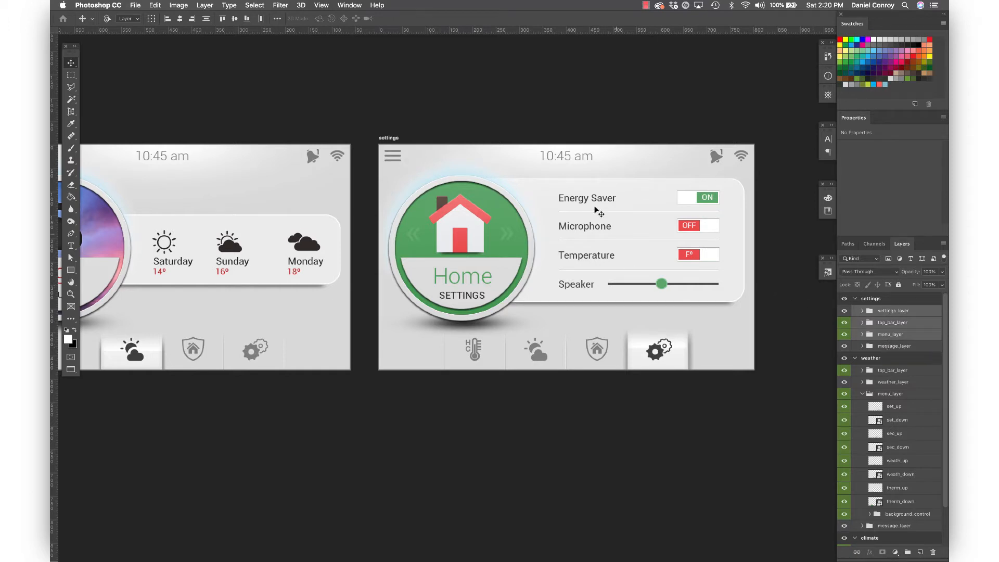
left_click_drag(564, 179, 564, 213)
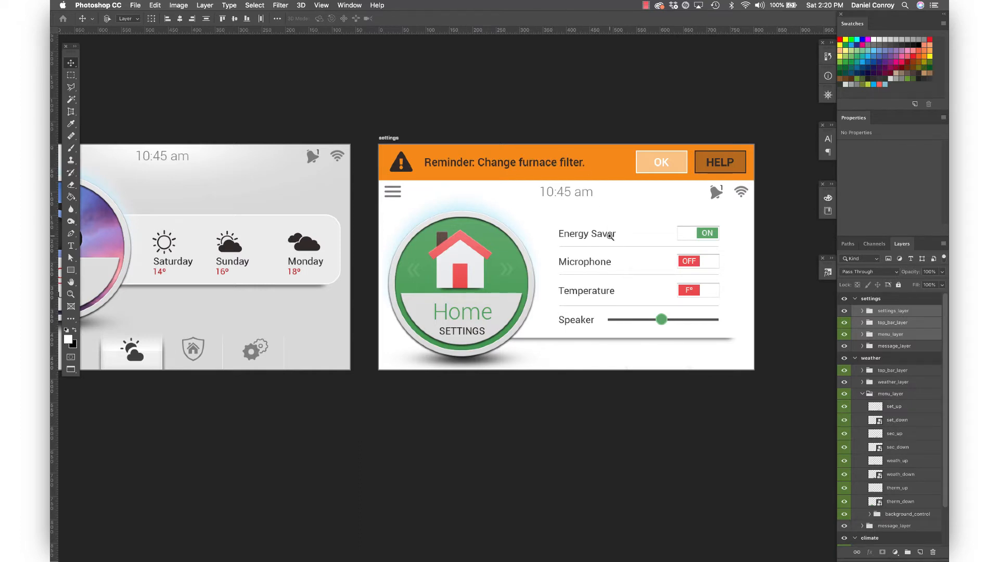
key("z")
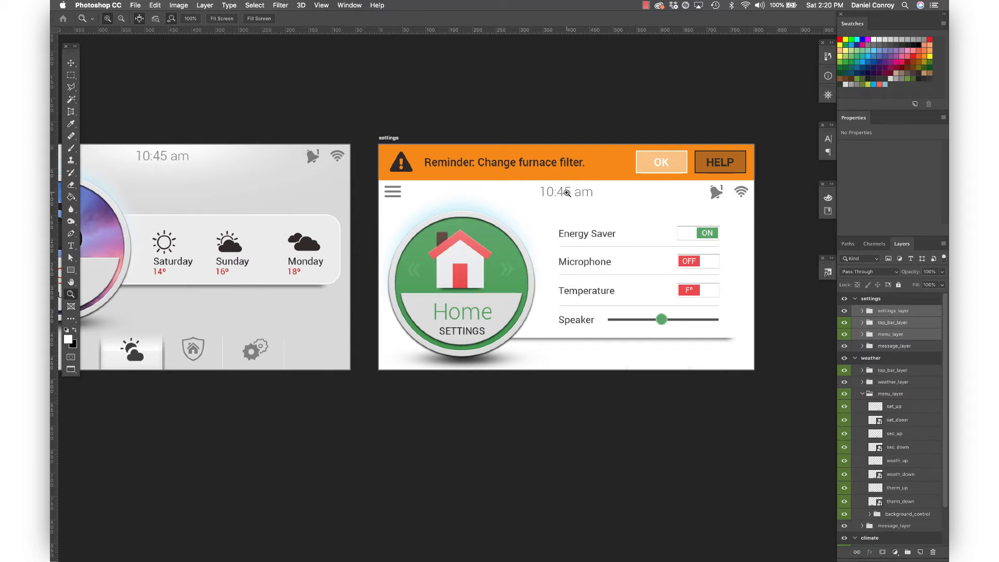
scroll(193, 248, "left", 10)
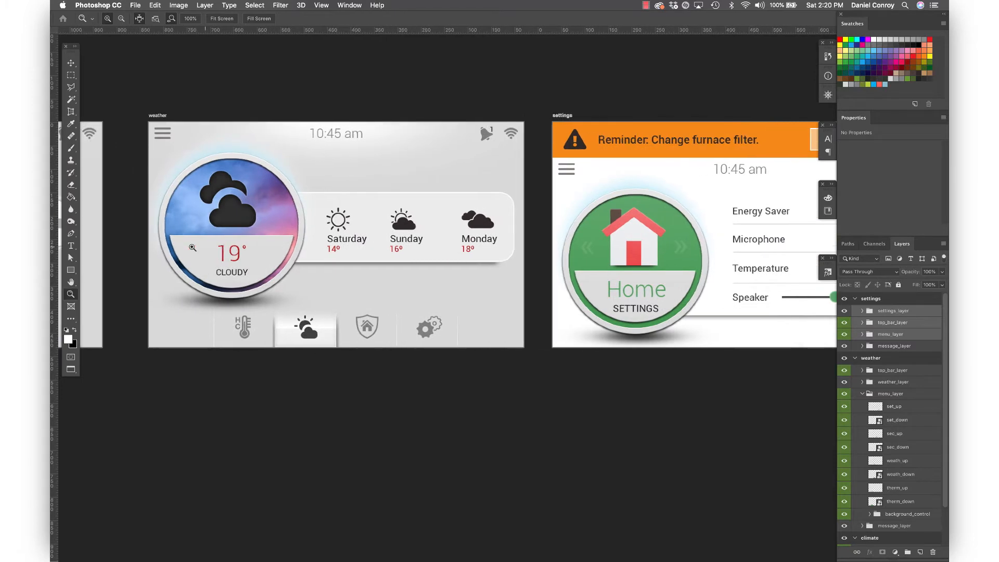
scroll(193, 248, "left", 1)
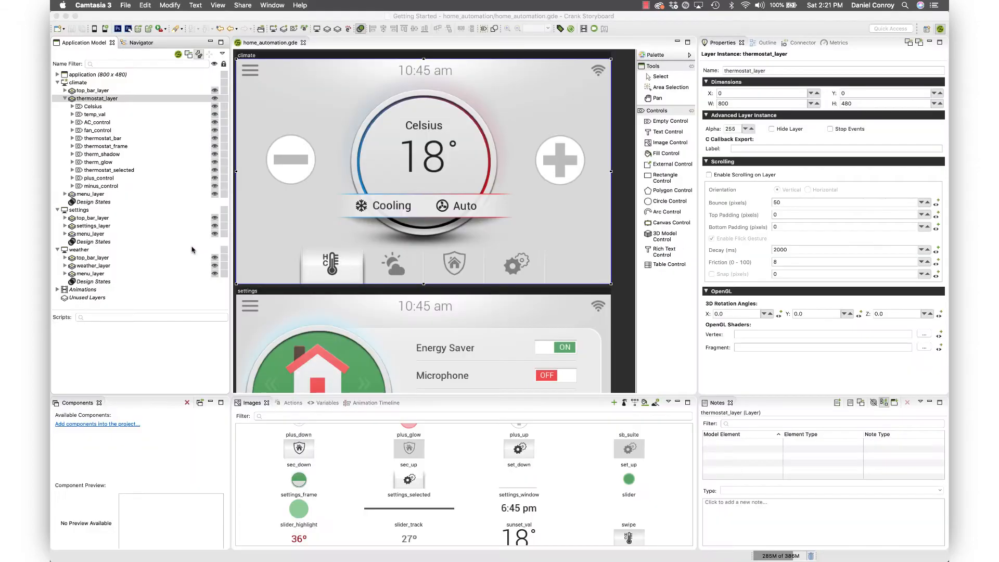
In Crank Storyboard, start re-importing home_automation-AB_002.psd from the Desktop into the home_automation.gde model and proceed to the advanced options.
left_click(127, 31)
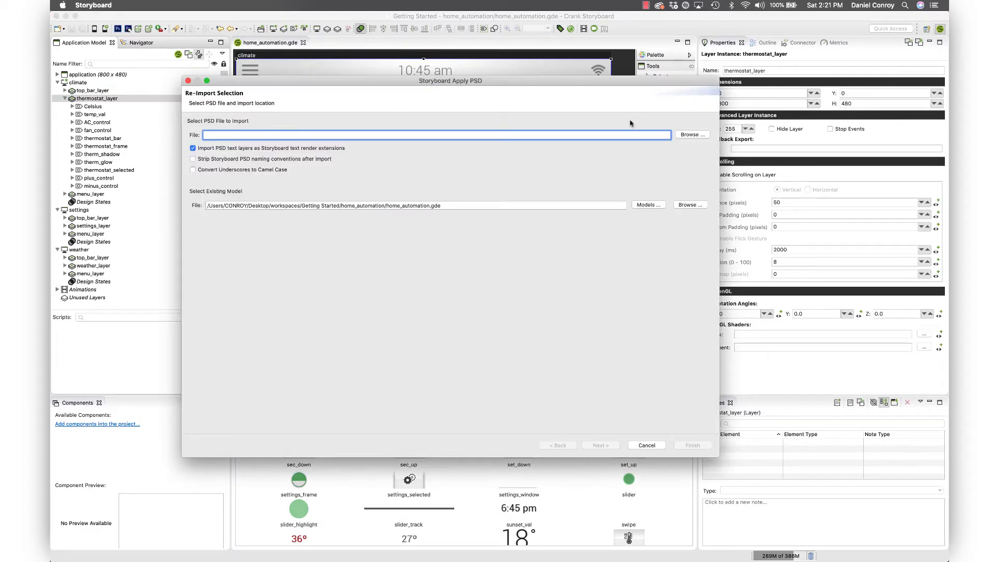
left_click(684, 133)
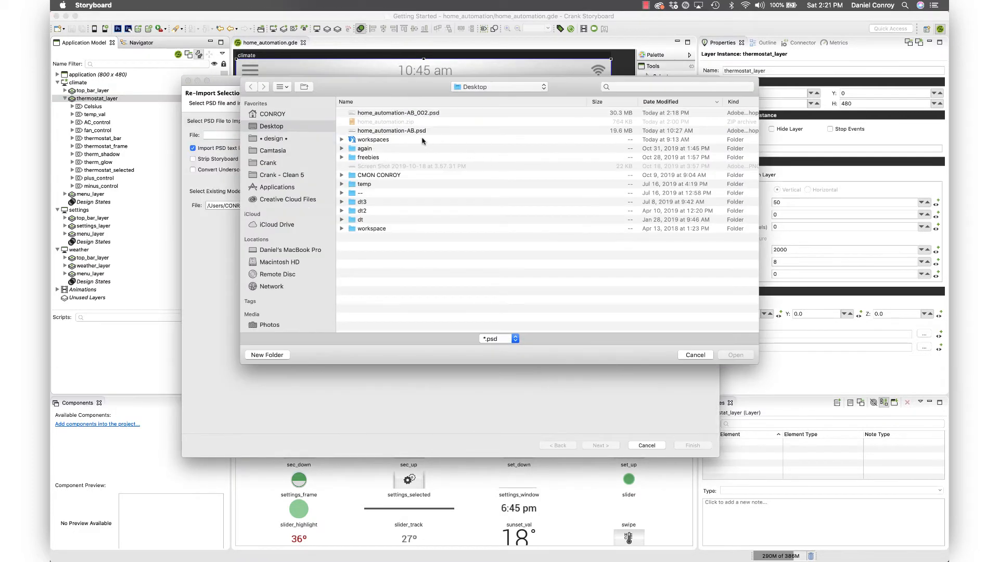
left_click(411, 115)
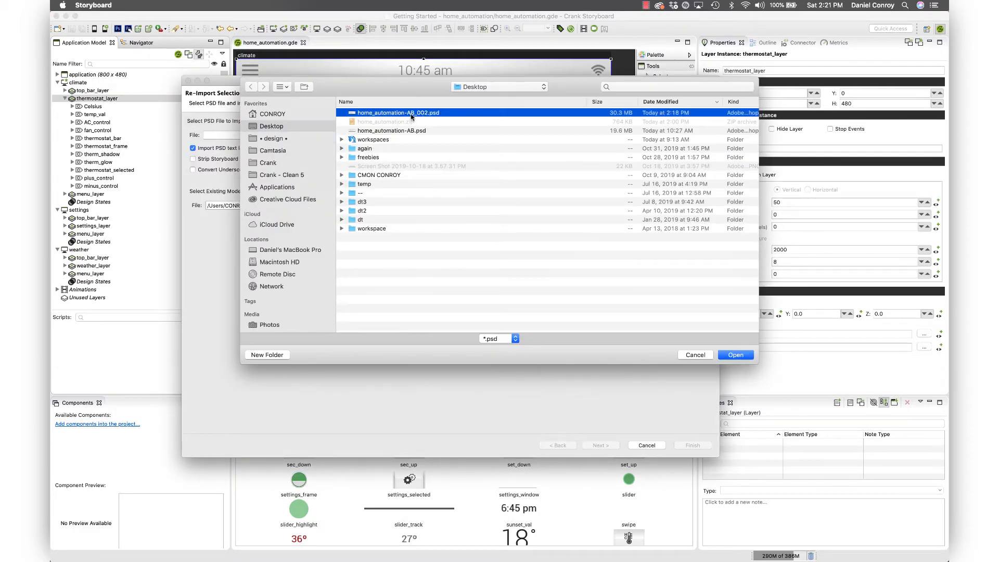
left_click(735, 355)
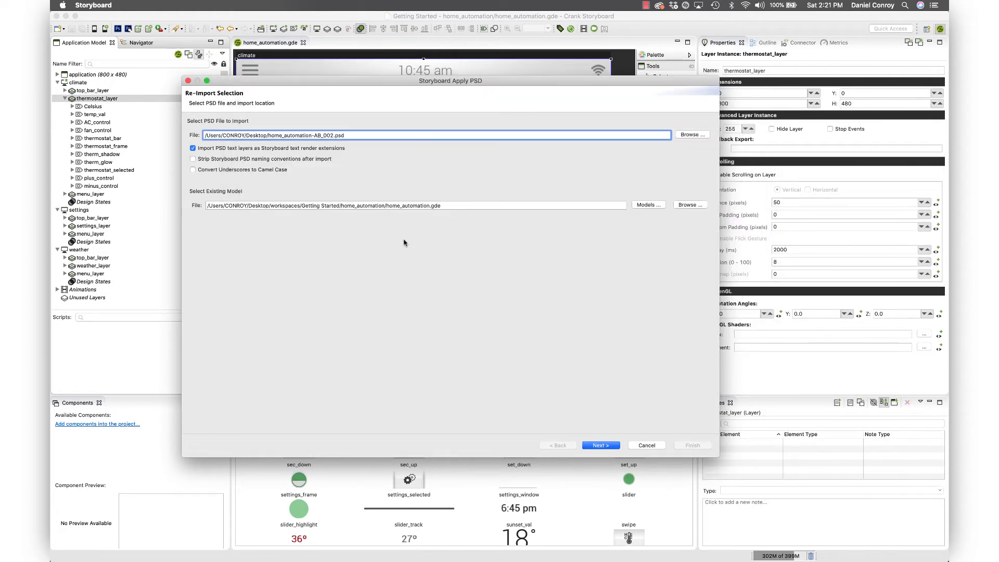
left_click(435, 206)
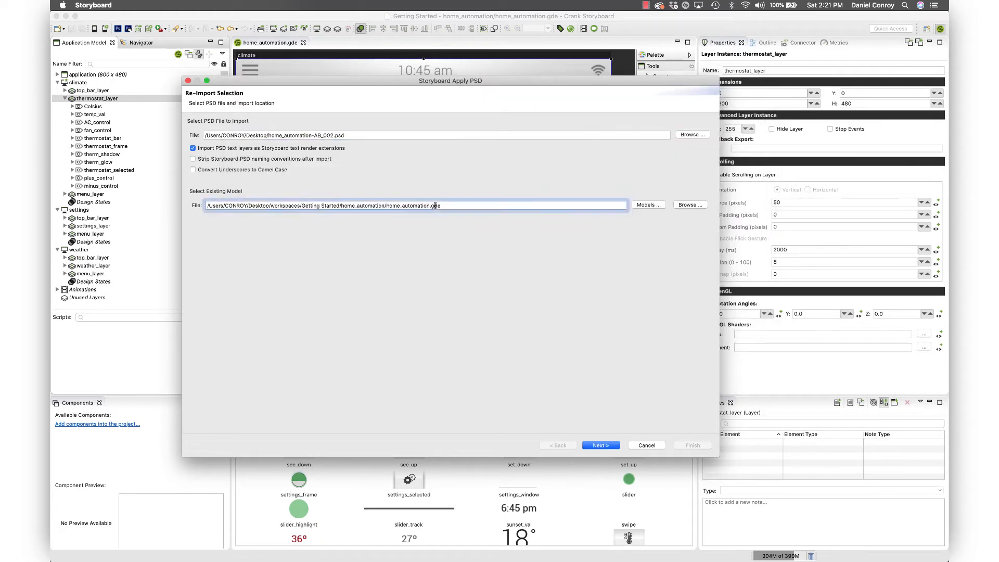
left_click(601, 446)
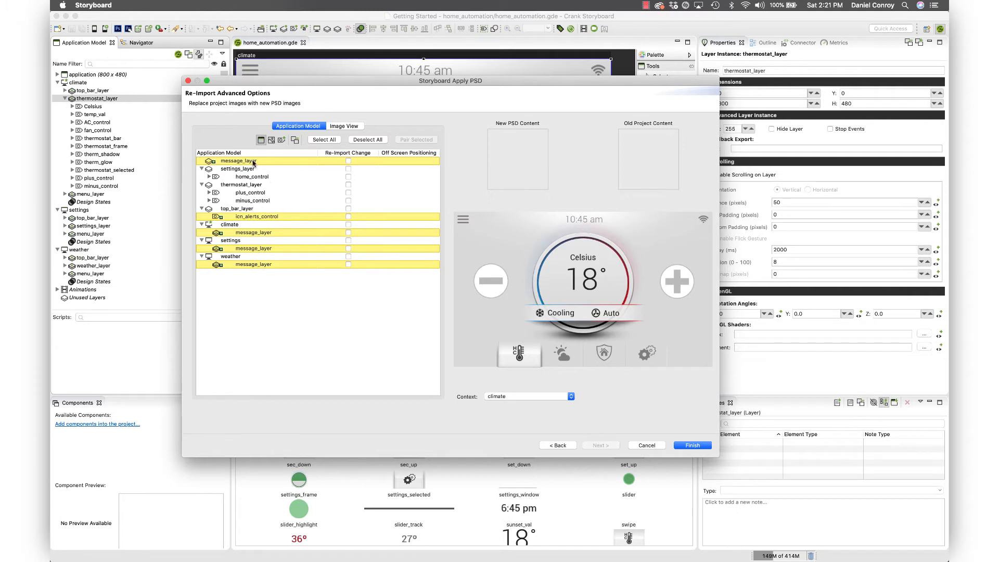
Mark message_layer and top_bar_layer with its icn_alerts_control for re-import.
left_click(270, 161)
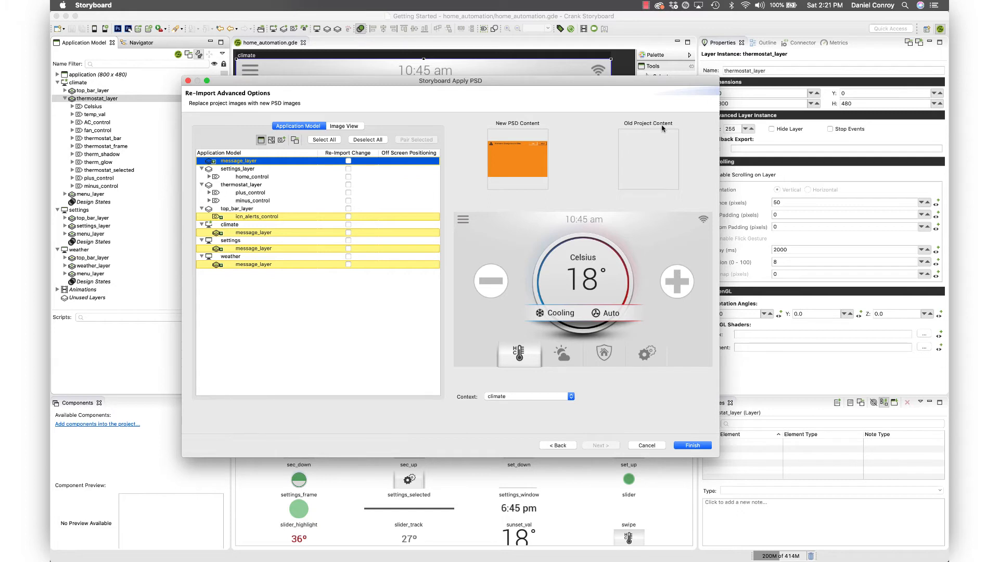
left_click(348, 163)
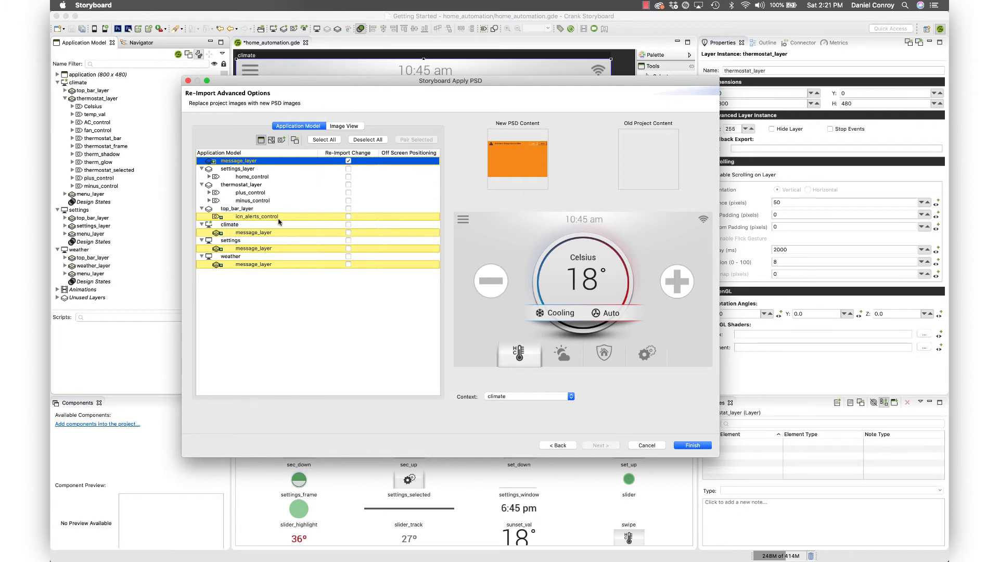
left_click(237, 210)
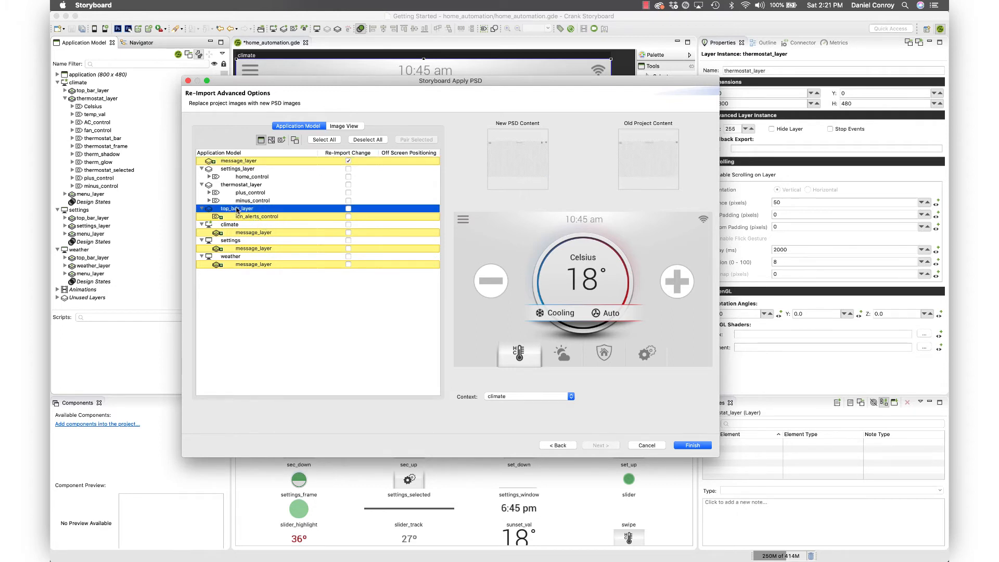
left_click(349, 209)
left_click(321, 217)
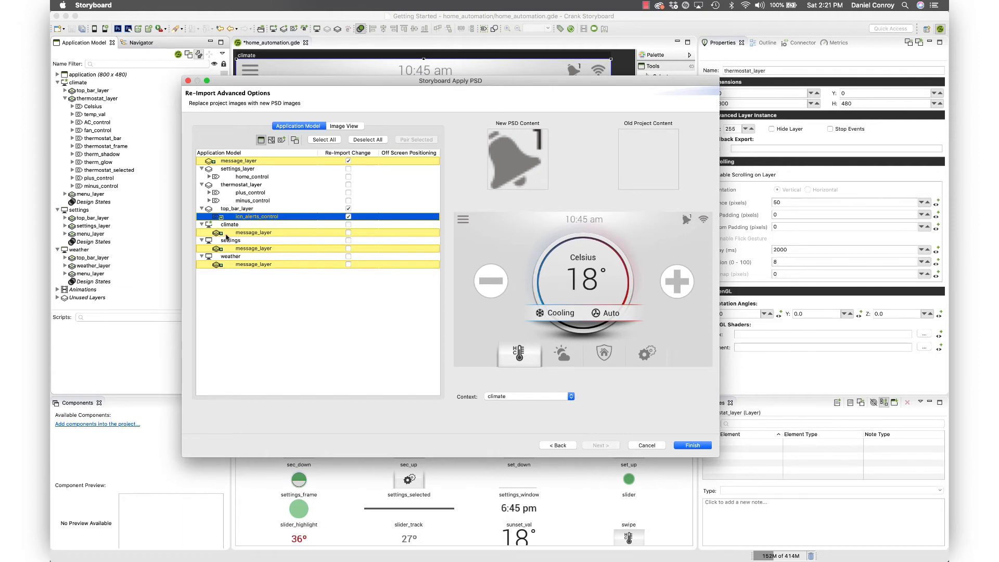
Include the climate, settings and weather screens with their message_layer instances in the re-import.
left_click(348, 225)
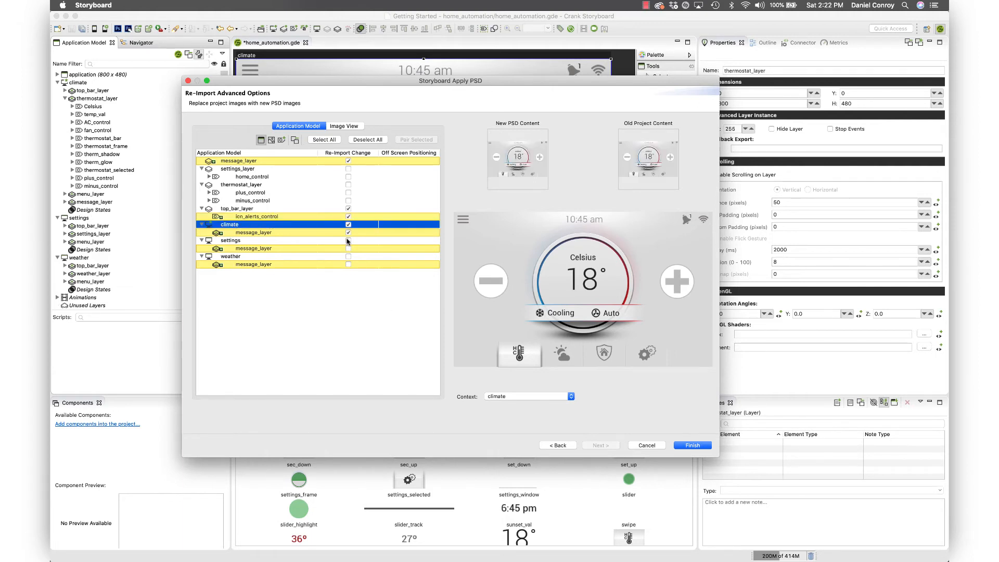
left_click(348, 240)
left_click(348, 257)
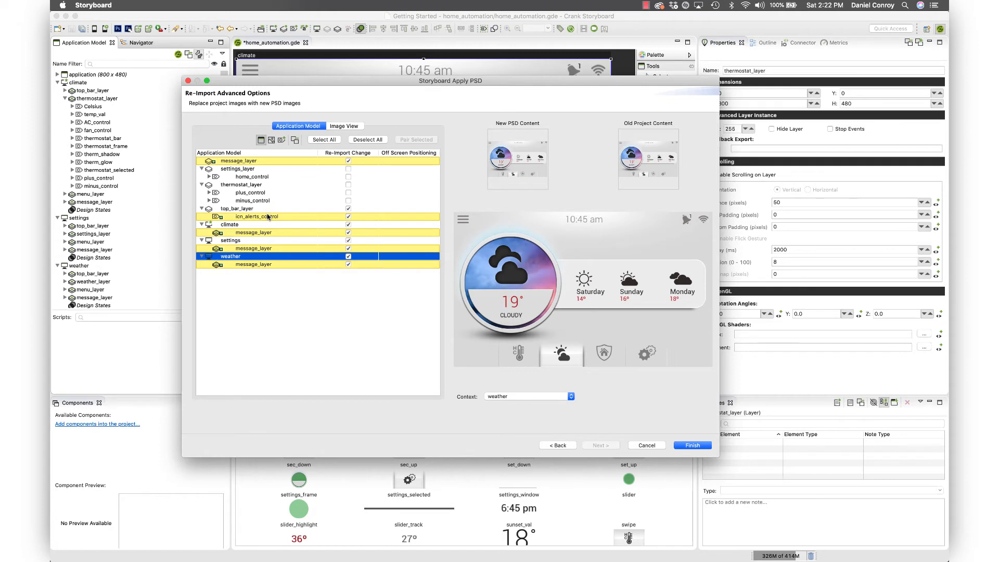
Mark all changes for re-import and compare the new and old images of minus_control and plus_control.
left_click(329, 139)
double_click(258, 200)
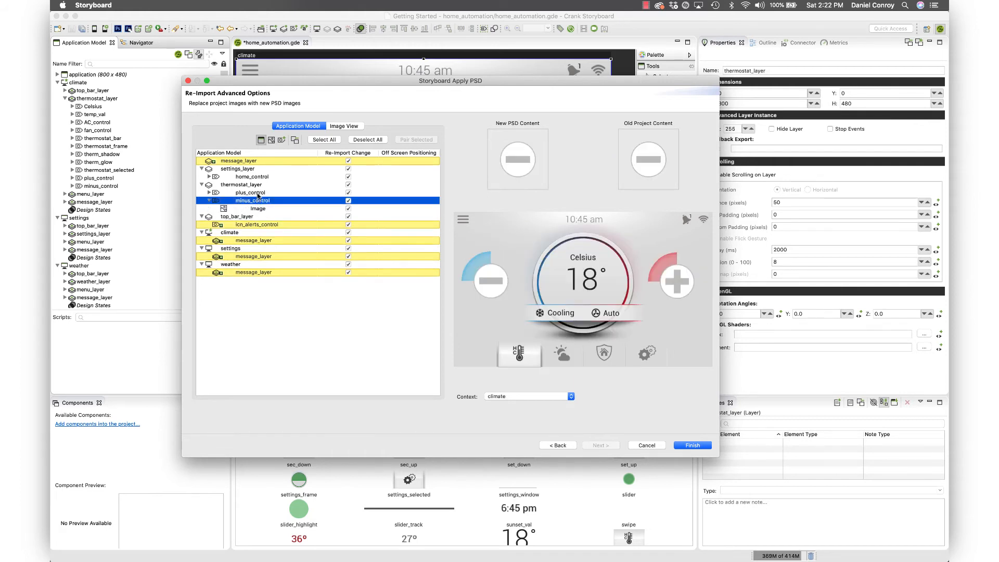
double_click(258, 193)
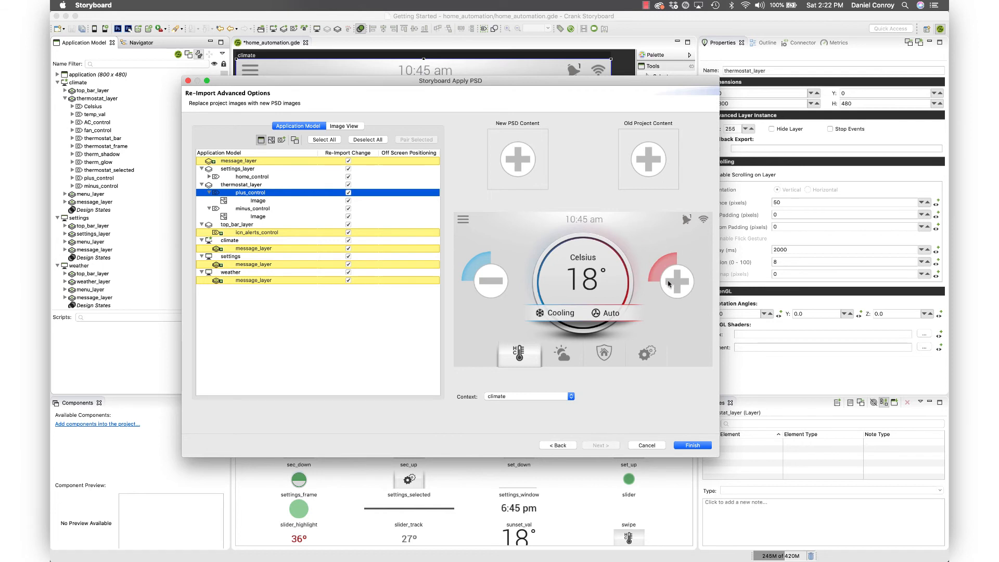
left_click(266, 201)
left_click(263, 218)
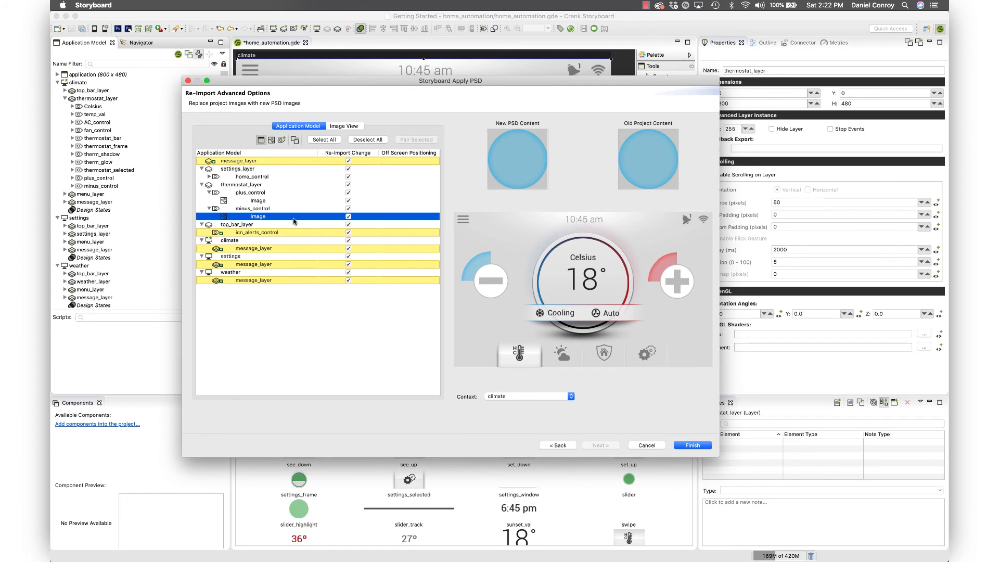
Exclude minus_control and plus_control with their images from the re-import, and finish the import.
left_click(348, 217)
left_click(349, 208)
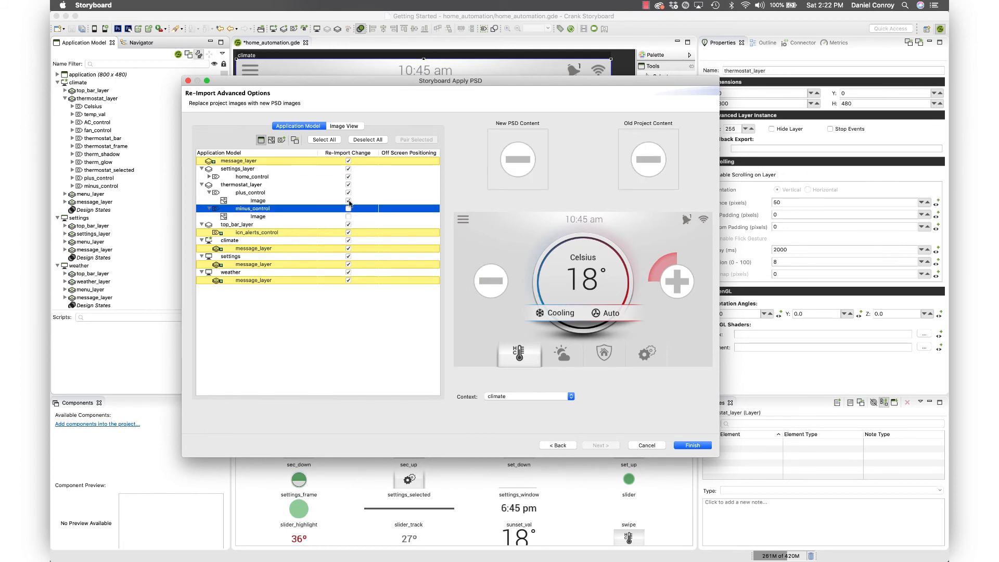
left_click(349, 200)
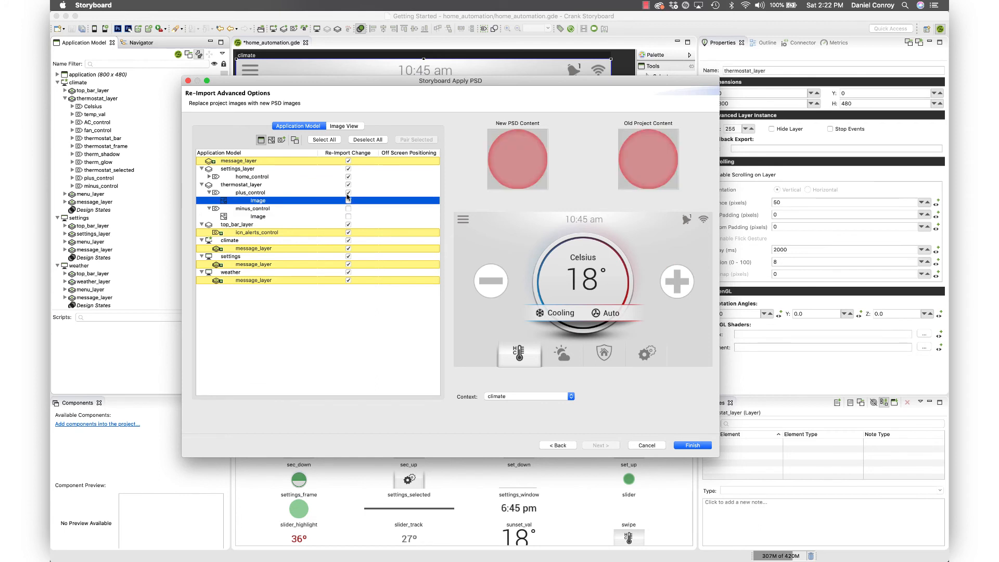
left_click(348, 194)
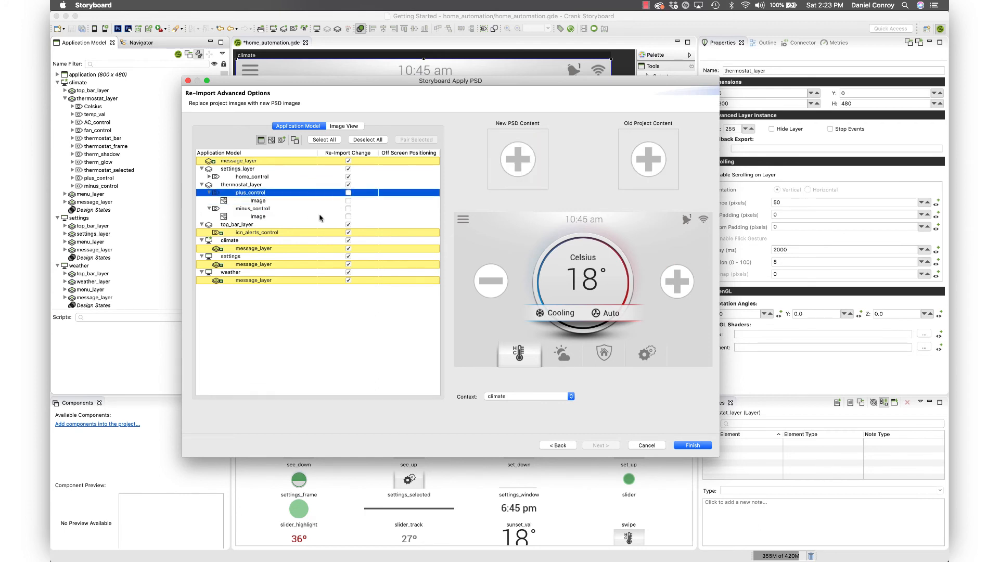
left_click(690, 446)
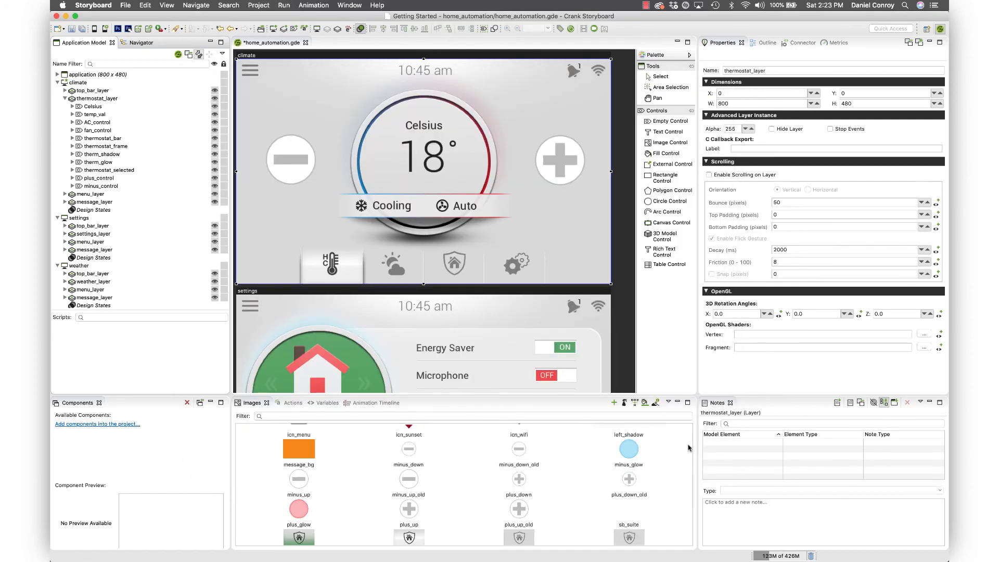
Find the re-imported sec_down and set_down images among the project images.
scroll(367, 509, "down", 3)
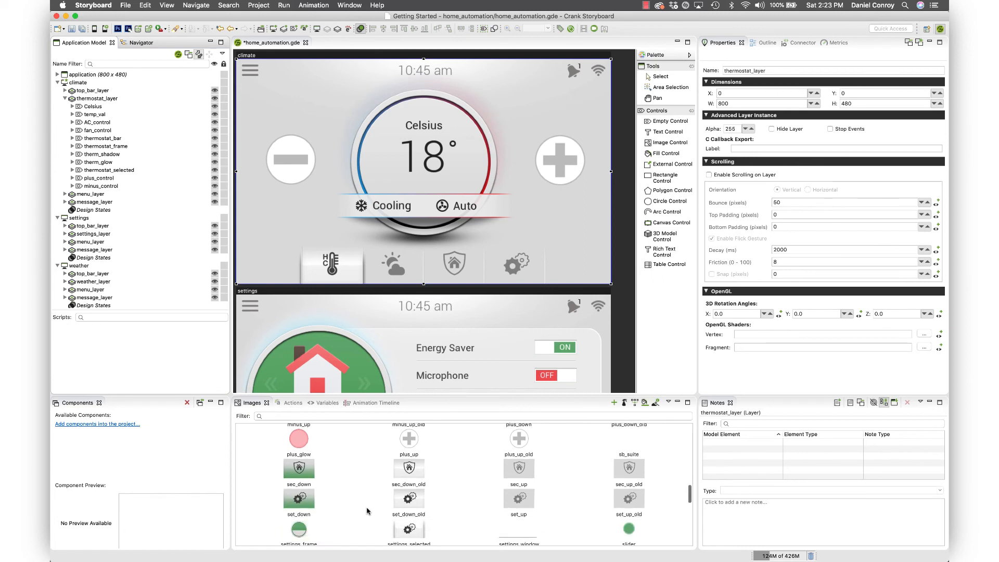
left_click(312, 464)
left_click(308, 492)
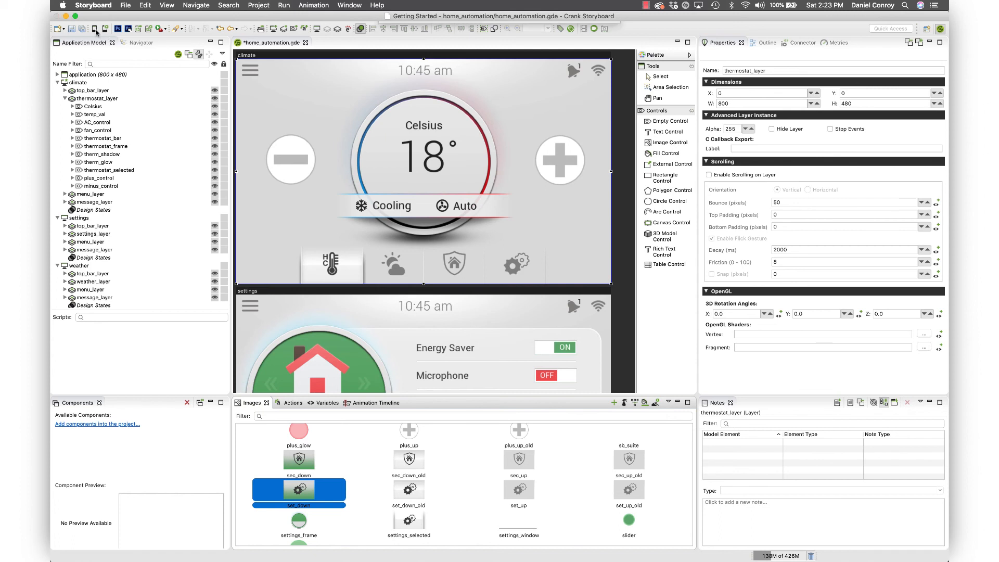
Launch the application in the simulator, saving the changes to home_automation.gde.
left_click(95, 31)
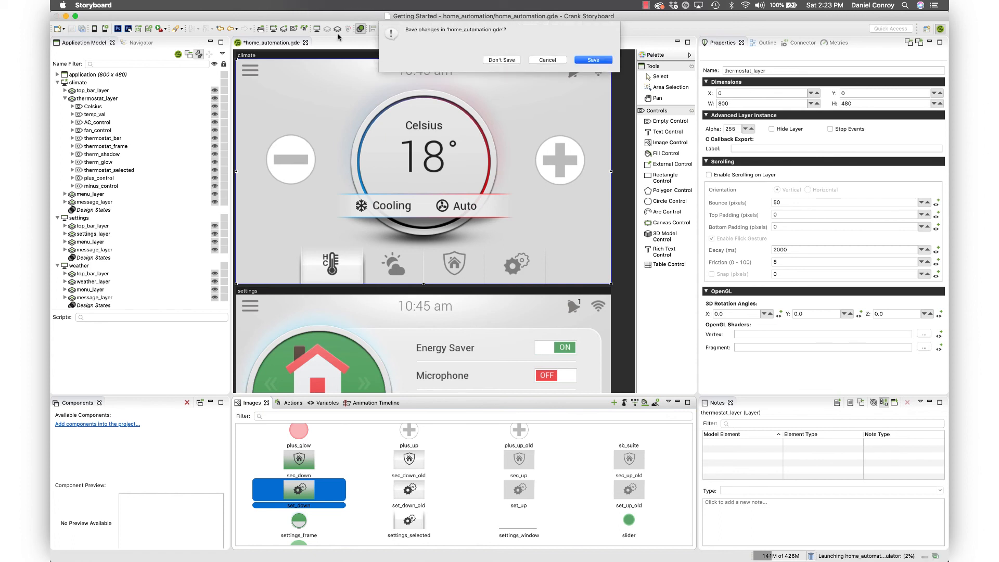
left_click(599, 61)
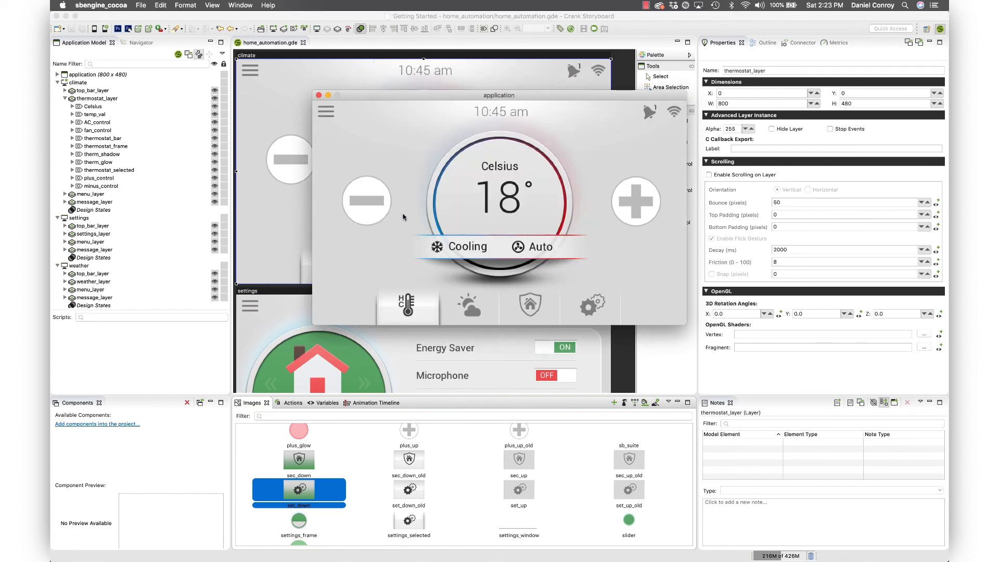
Test the minus and plus buttons in the simulator, and try the weather, settings and climate navigation buttons.
left_click(360, 199)
left_click(625, 210)
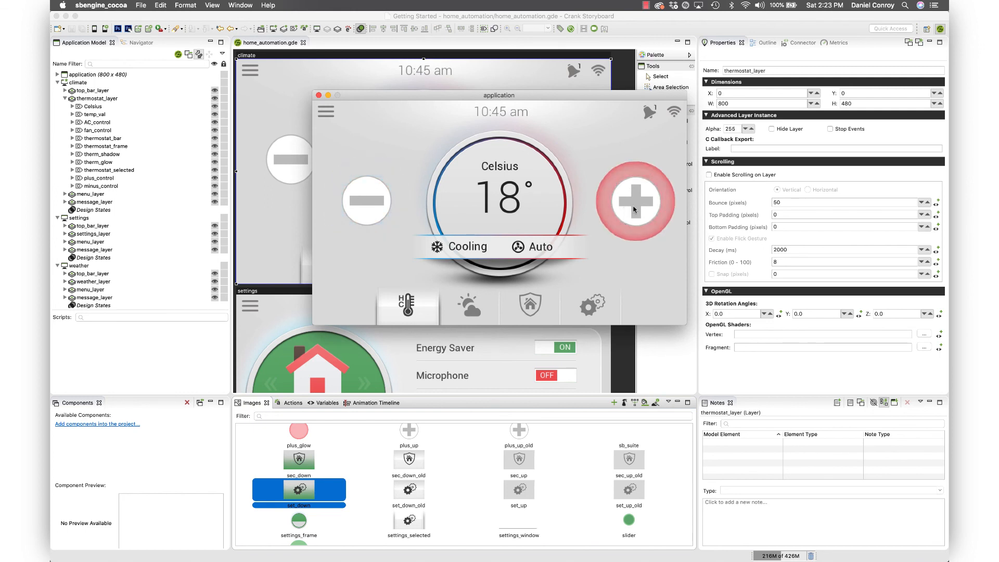
left_click(488, 306)
left_click(588, 310)
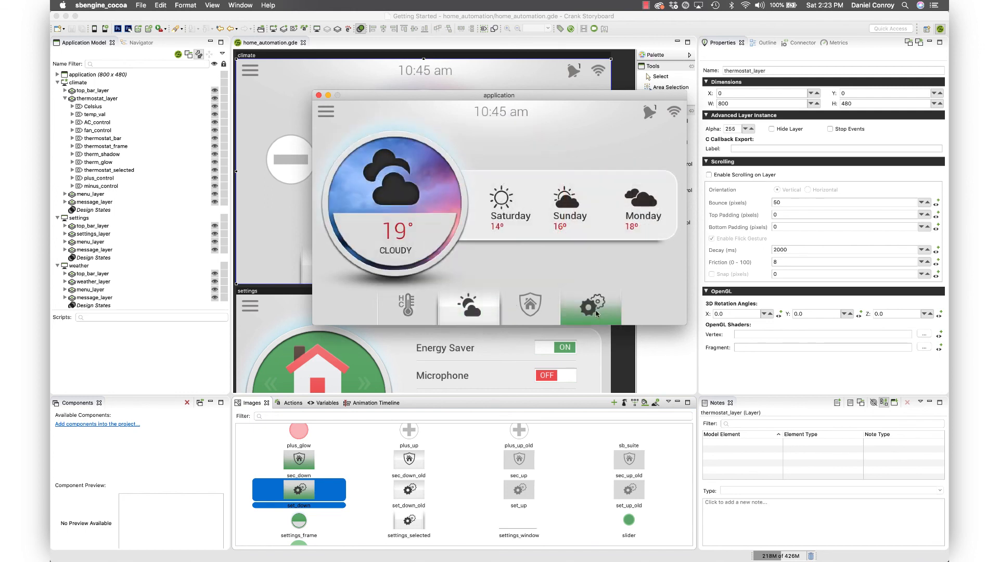
left_click(403, 308)
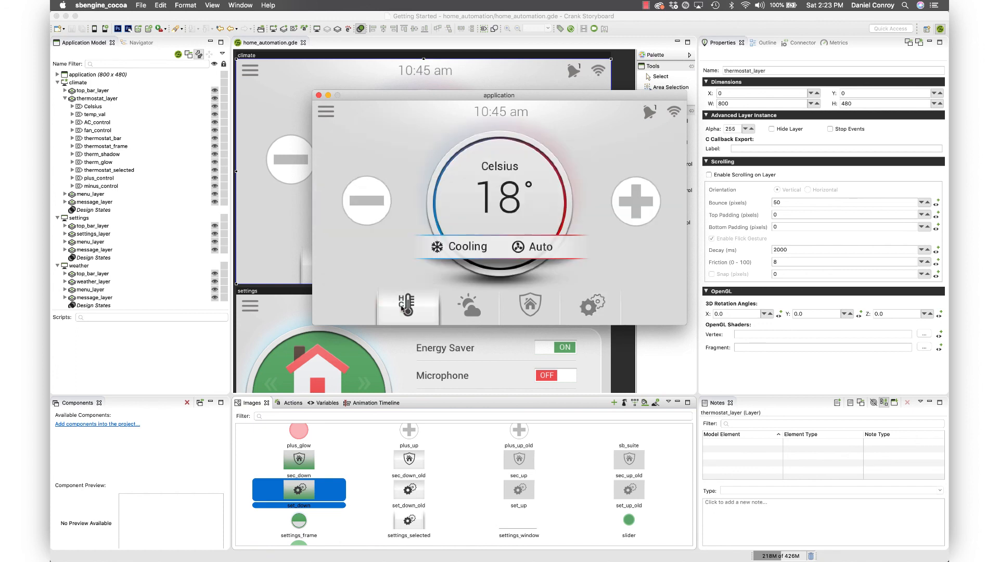